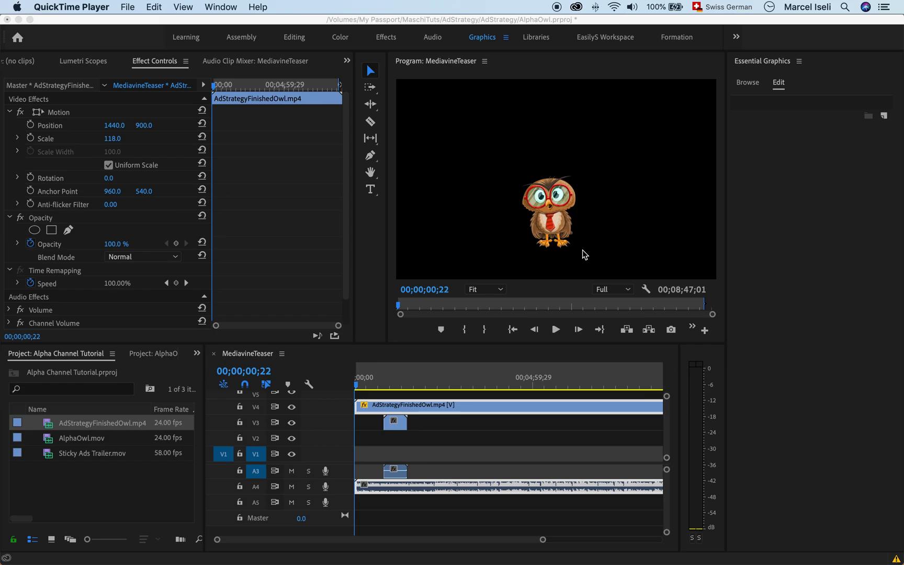
# Bring Premiere Pro's MediavineTeaser sequence, holding the black-background owl clip, to the front
pyautogui.click(366, 391)
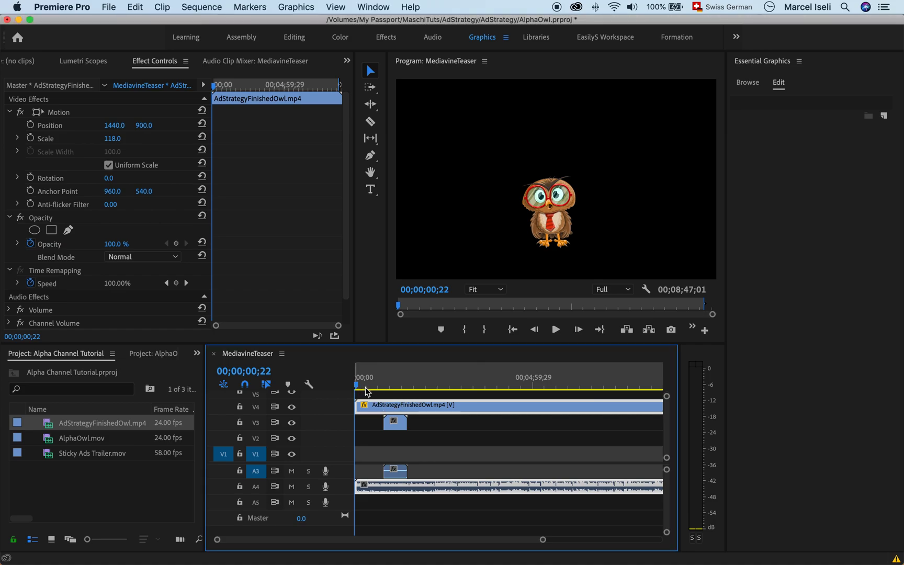
# Move the playhead to 00;01;08;15 and toggle the Program Monitor between maximised and normal views
pyautogui.moveTo(367, 390); pyautogui.dragTo(394, 396)
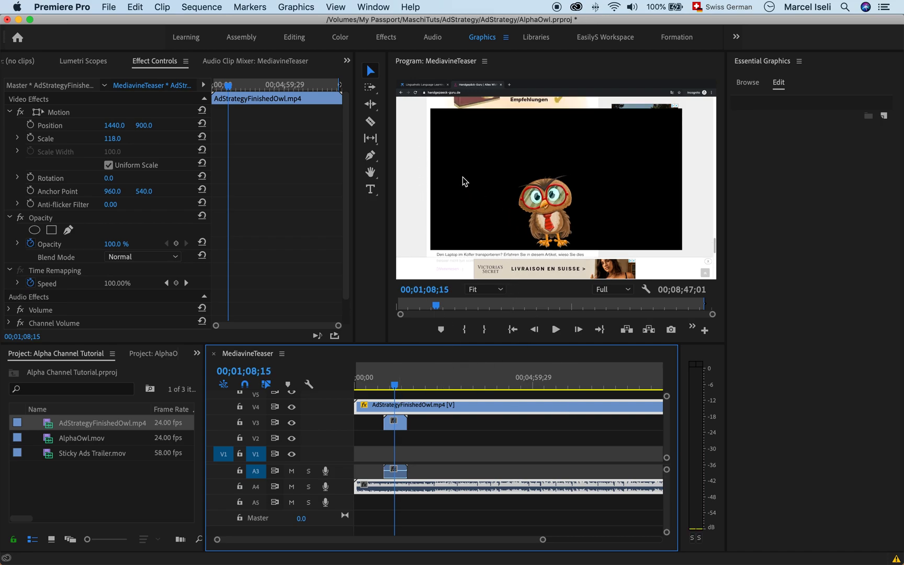
pyautogui.press('`')
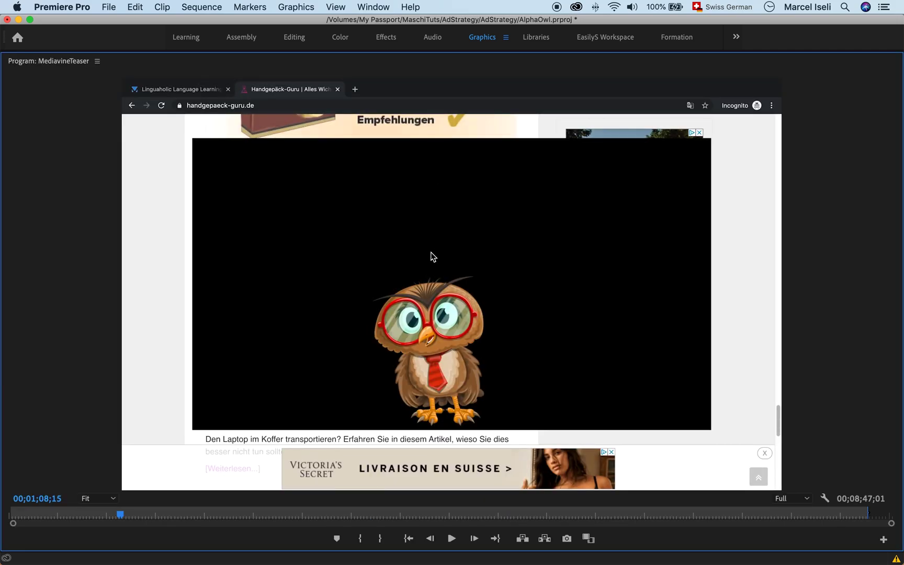
pyautogui.press('`')
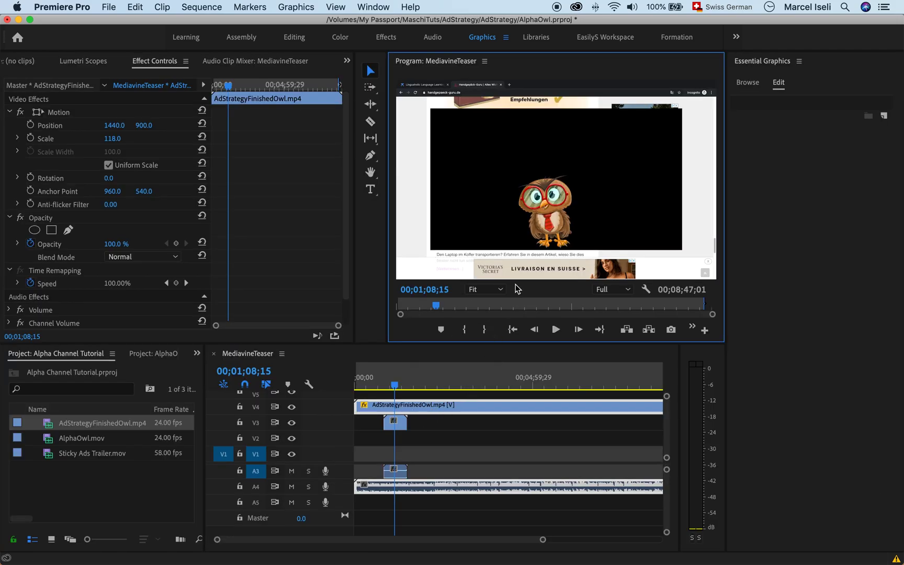
pyautogui.press('`')
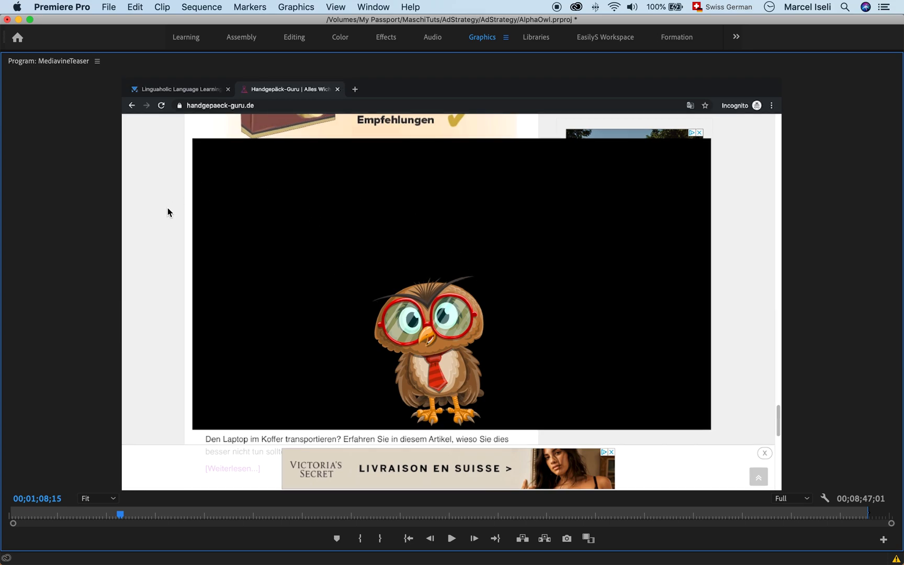
pyautogui.press('`')
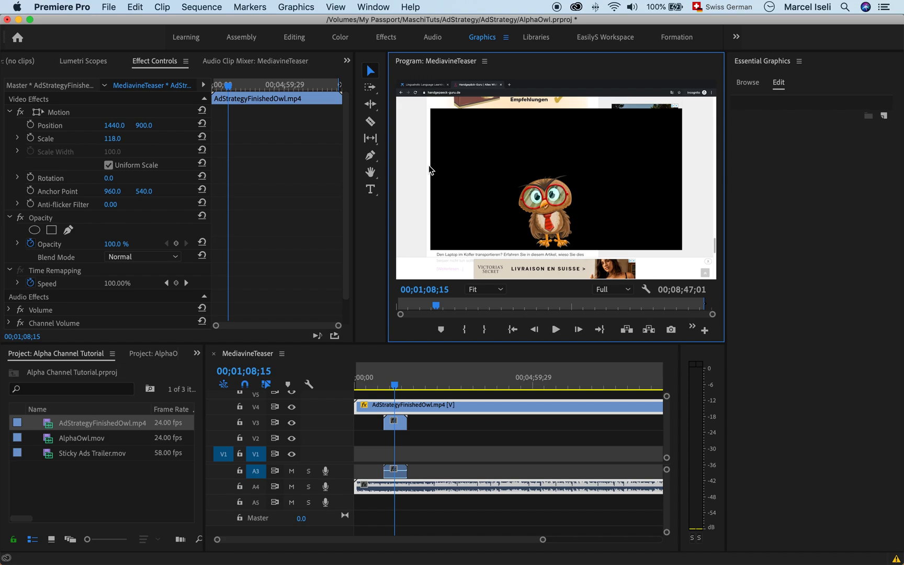
pyautogui.press('`')
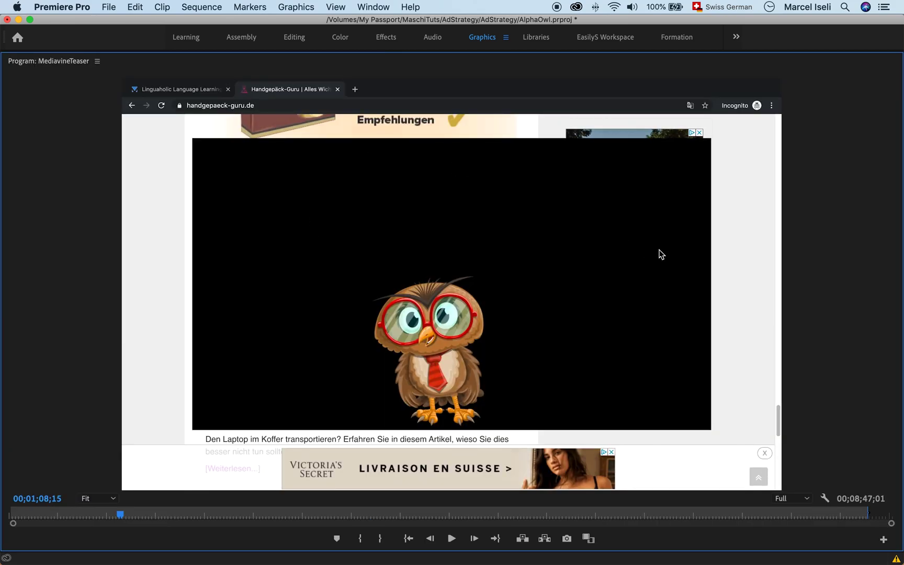
pyautogui.press('`')
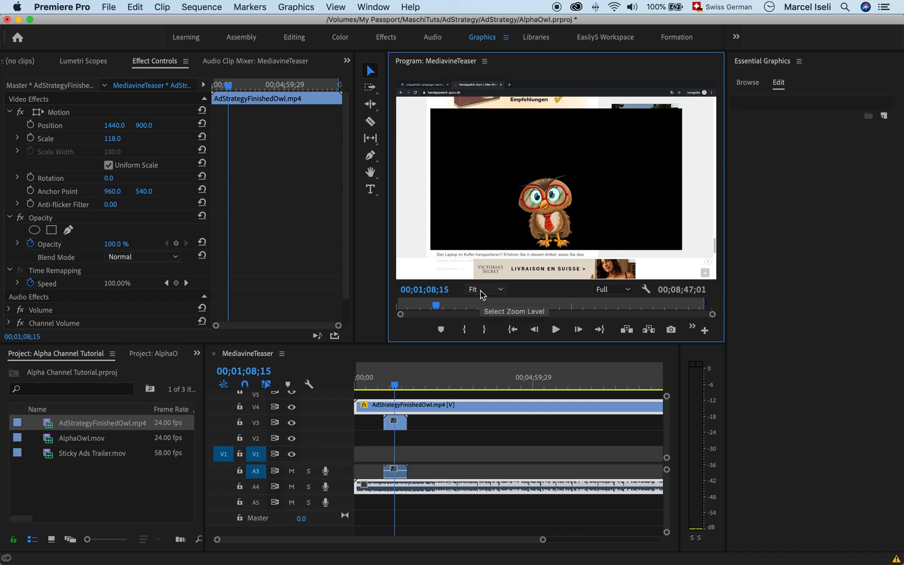
pyautogui.moveTo(512, 553)
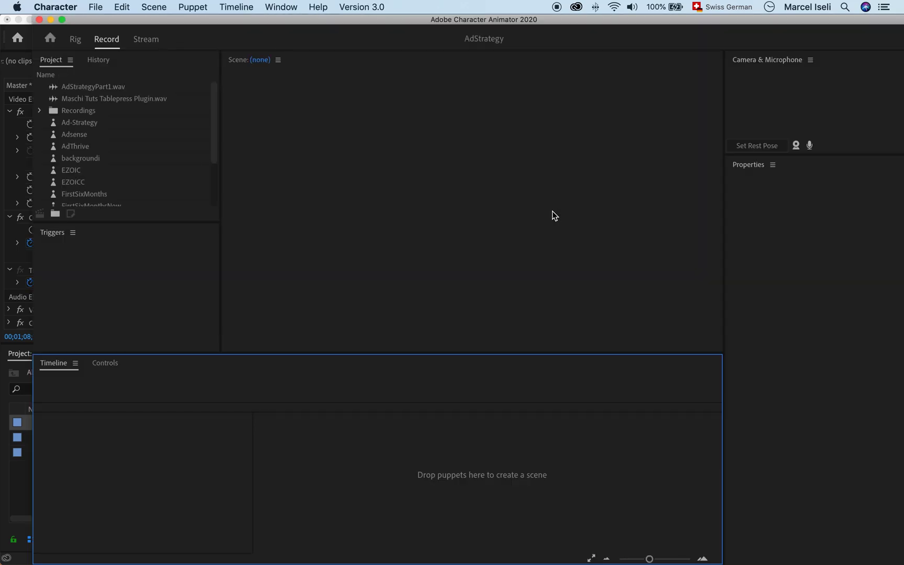
# Open the MaschiTutsOWL Kopie Character Animator project from the recent projects list
pyautogui.click(96, 7)
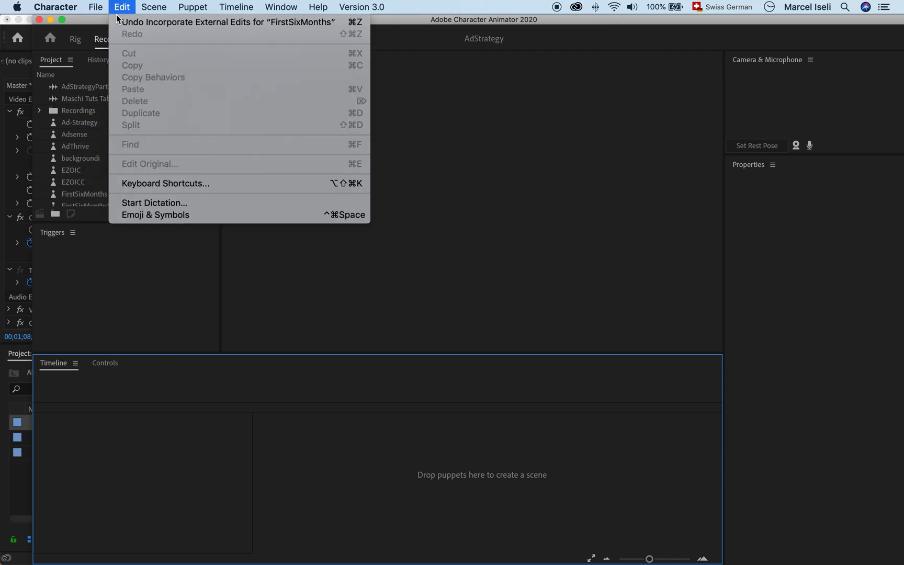
pyautogui.moveTo(132, 50)
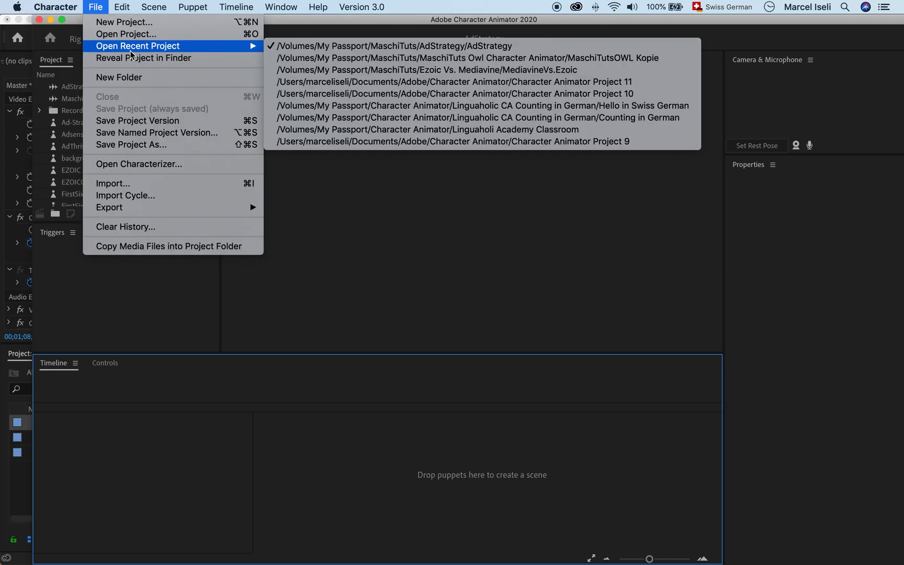
pyautogui.click(408, 58)
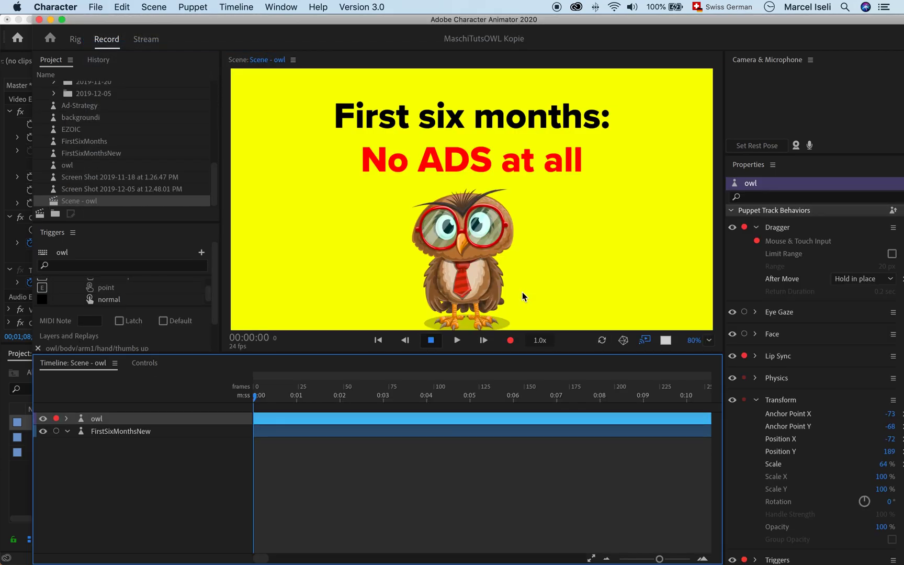
# Delete the FirstSixMonthsNew title track from the owl scene
pyautogui.moveTo(257, 398)
pyautogui.mouseDown()
pyautogui.moveTo(369, 401)
pyautogui.moveTo(254, 402)
pyautogui.mouseUp()
pyautogui.click(451, 195)
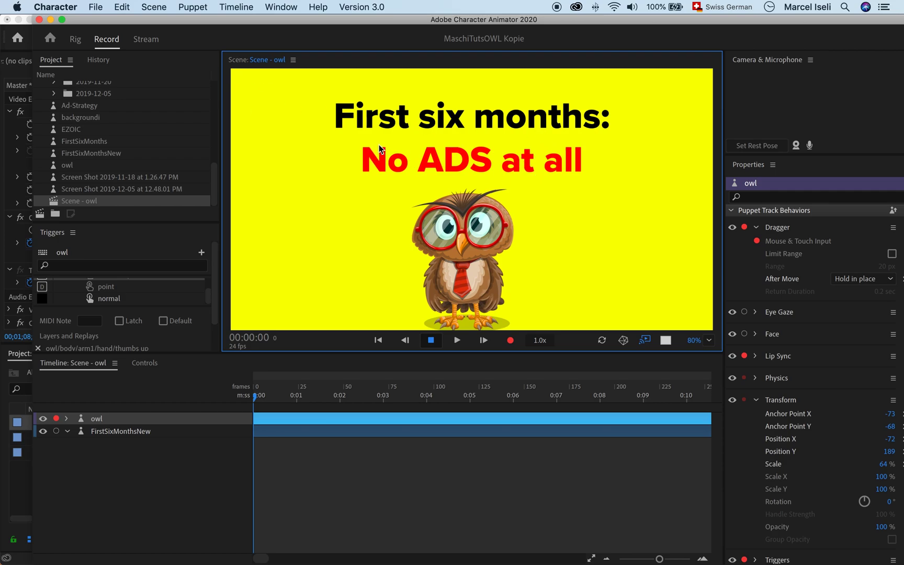
pyautogui.click(135, 431)
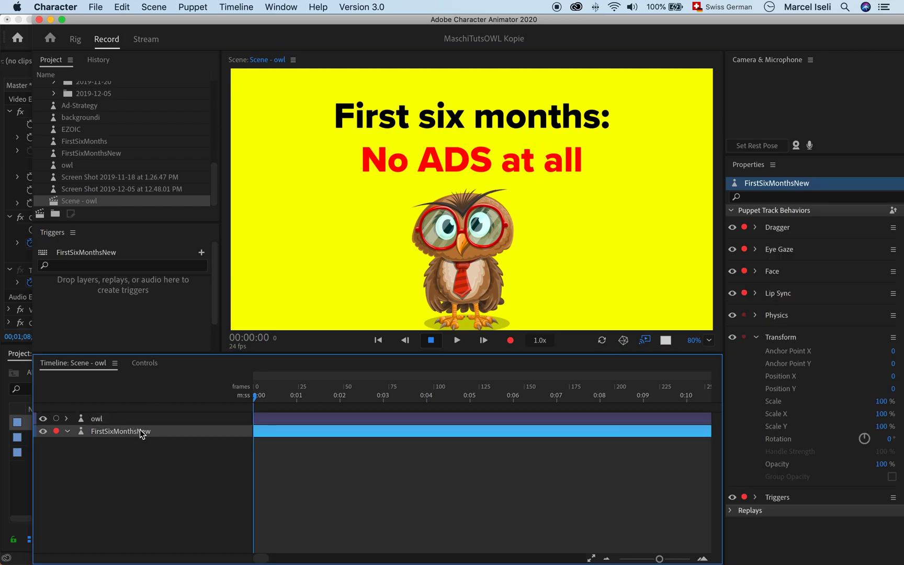
pyautogui.press('Delete')
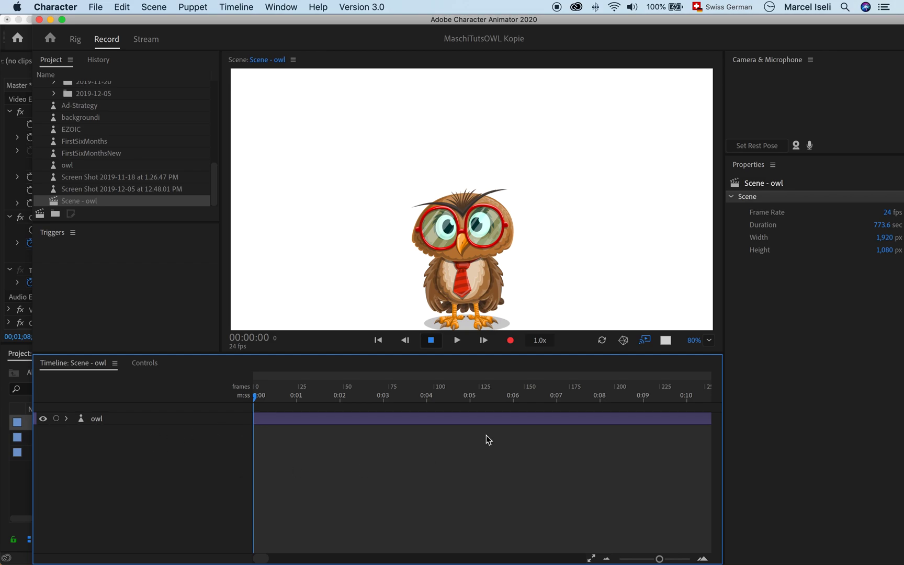
# Scrub through the owl animation, then return the playhead to the start of the scene
pyautogui.moveTo(257, 398); pyautogui.dragTo(348, 398)
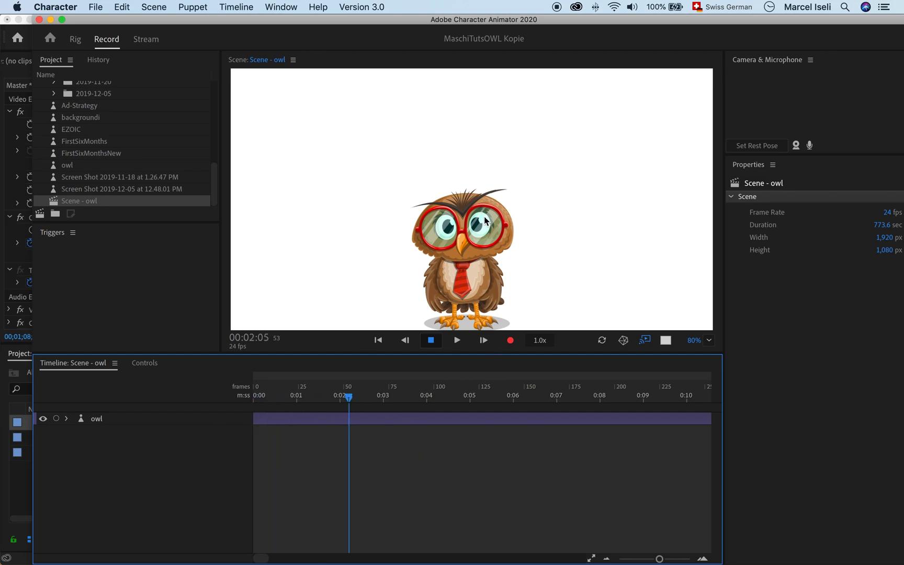
pyautogui.click(347, 398)
pyautogui.click(284, 388)
pyautogui.moveTo(286, 401); pyautogui.dragTo(240, 393)
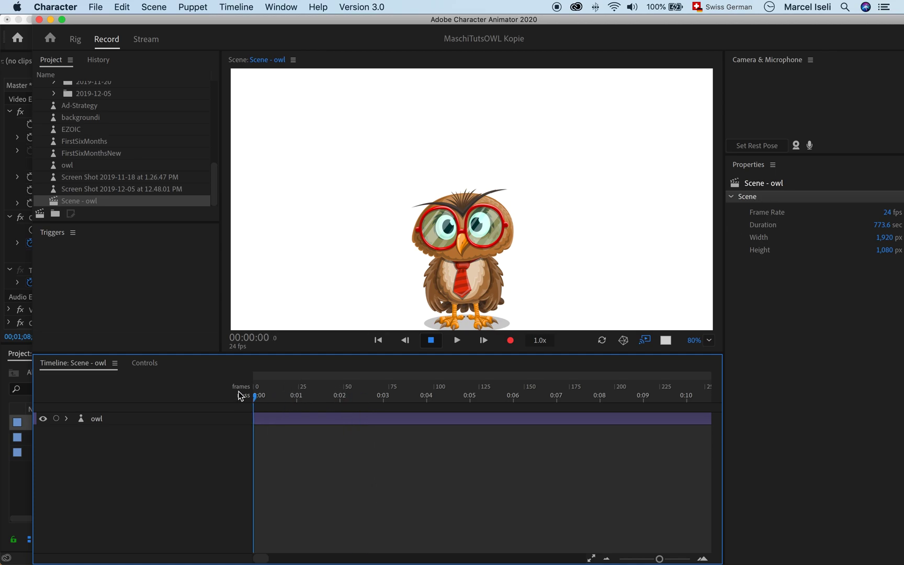
pyautogui.click(95, 6)
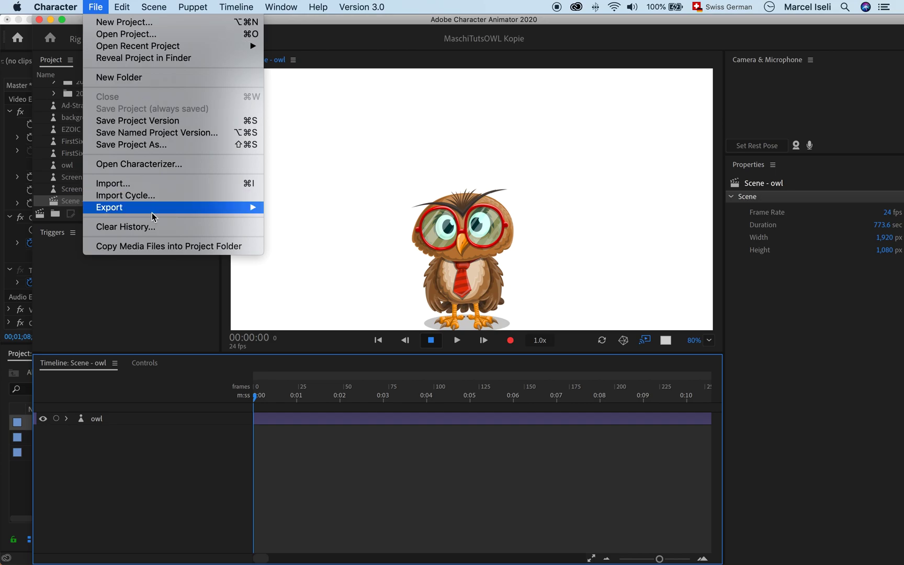
pyautogui.moveTo(159, 207)
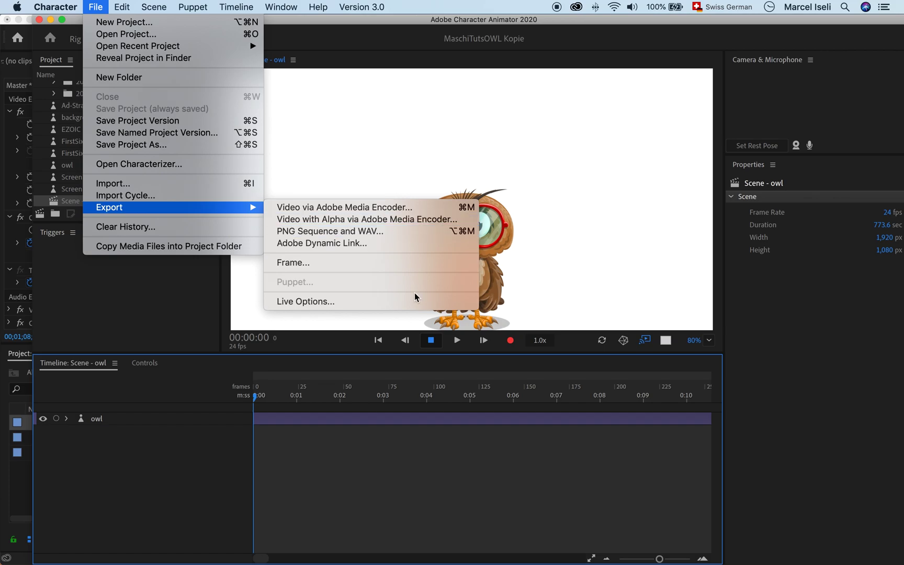
pyautogui.press('Escape')
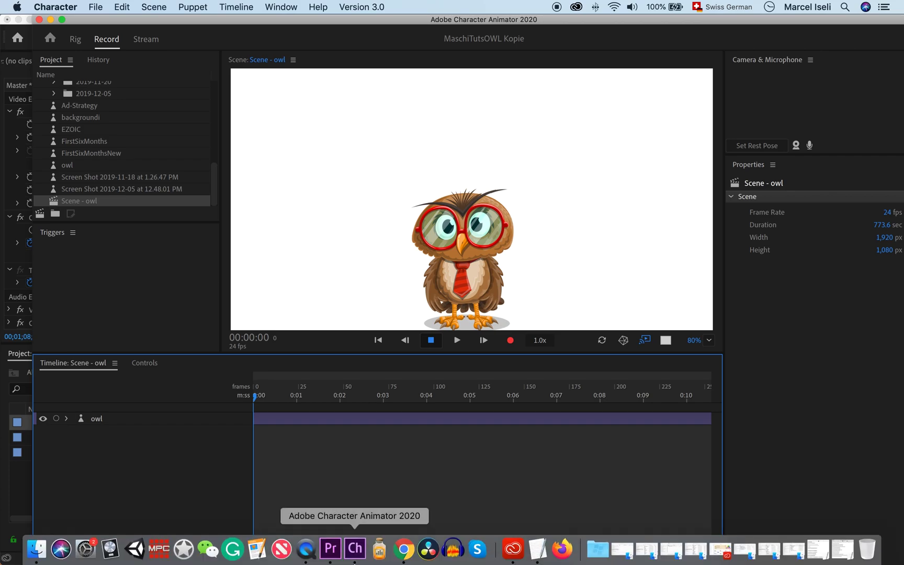
pyautogui.click(330, 550)
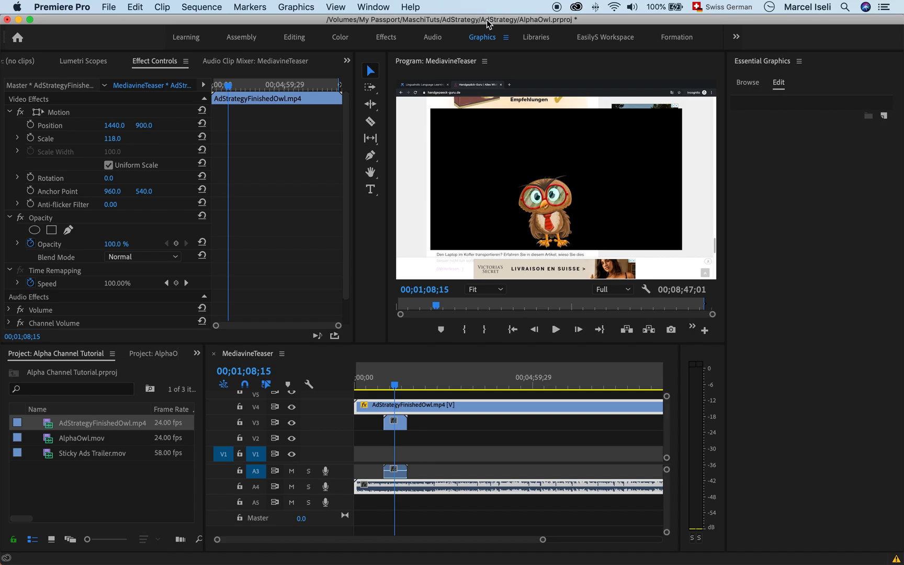
# Move Premiere aside, minimize Character Animator, and open the My Passport drive from the desktop
pyautogui.moveTo(487, 19); pyautogui.dragTo(486, 70)
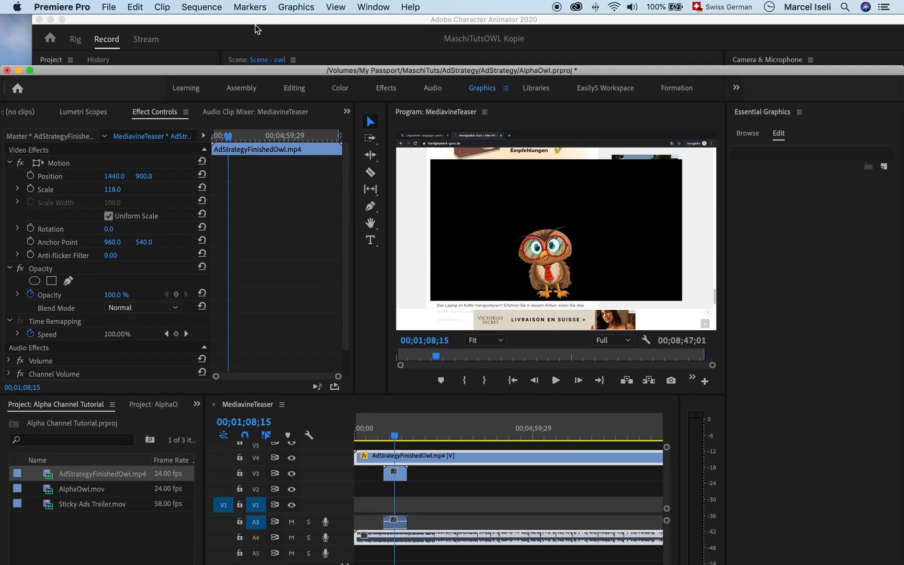
pyautogui.click(50, 19)
pyautogui.moveTo(319, 71); pyautogui.dragTo(317, 75)
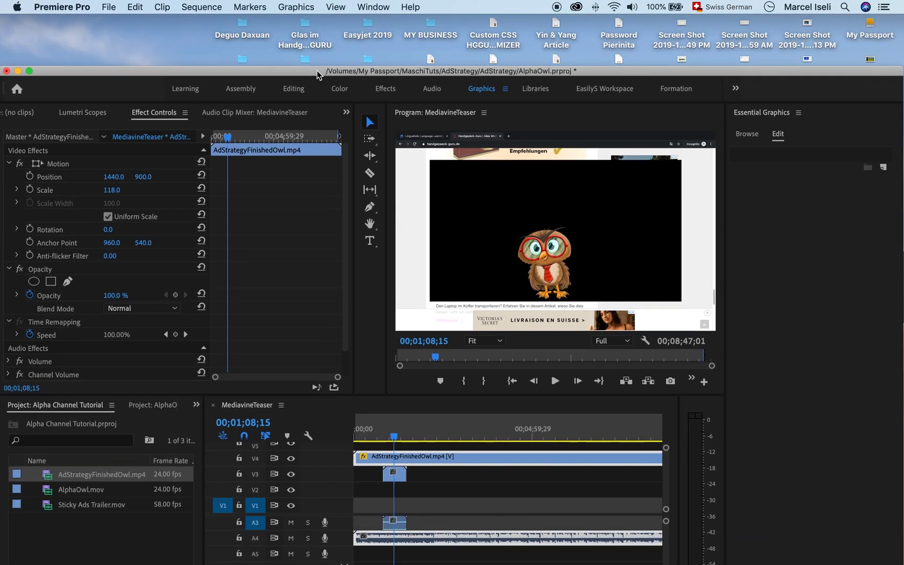
pyautogui.doubleClick(871, 24)
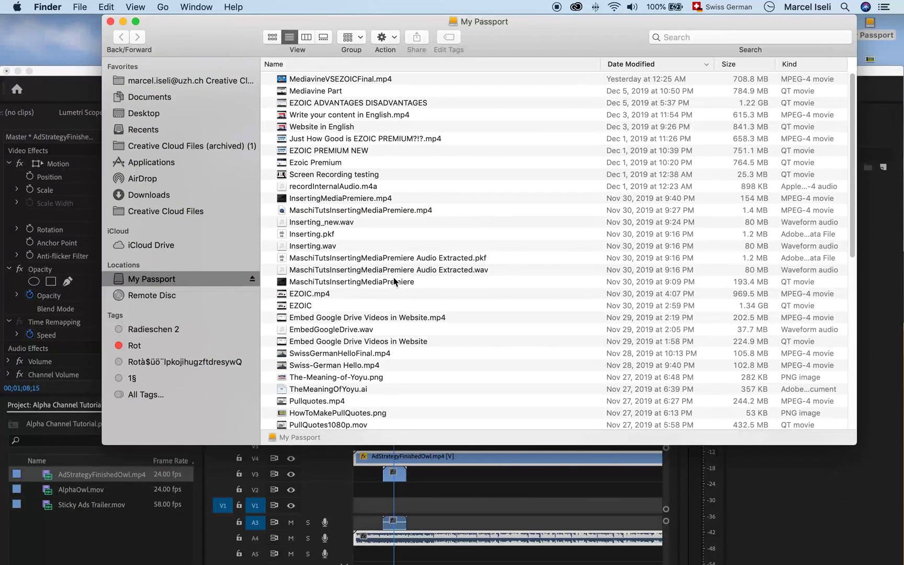
# Browse My Passport to the MaschiTuts > AdStrategy > AdStrategy folder
pyautogui.scroll(-1, 345, 258)
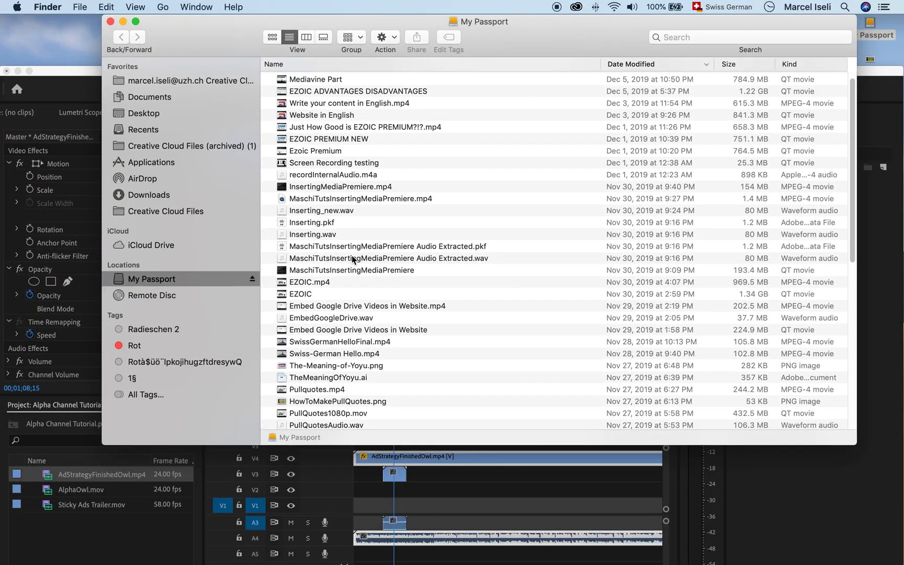
pyautogui.scroll(-5, 353, 259)
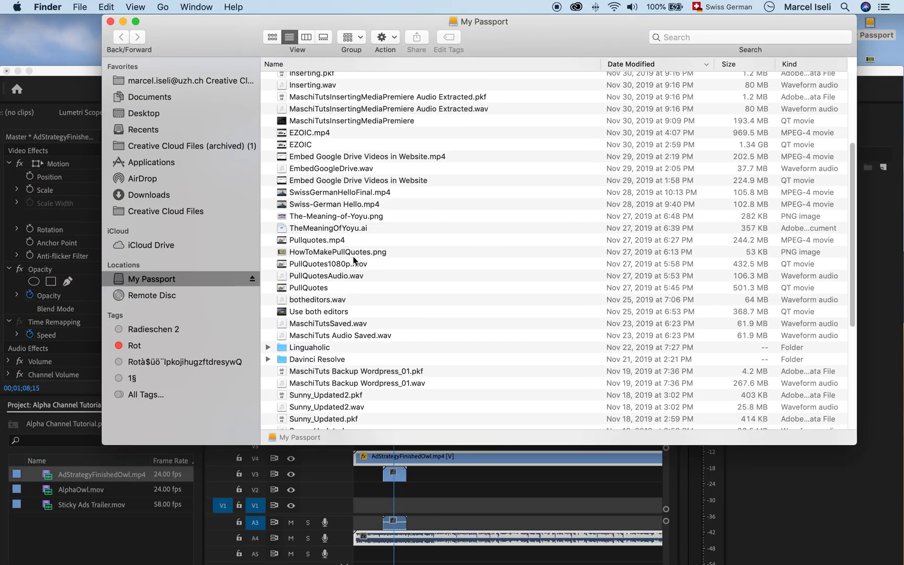
pyautogui.scroll(-4, 335, 347)
pyautogui.doubleClick(328, 349)
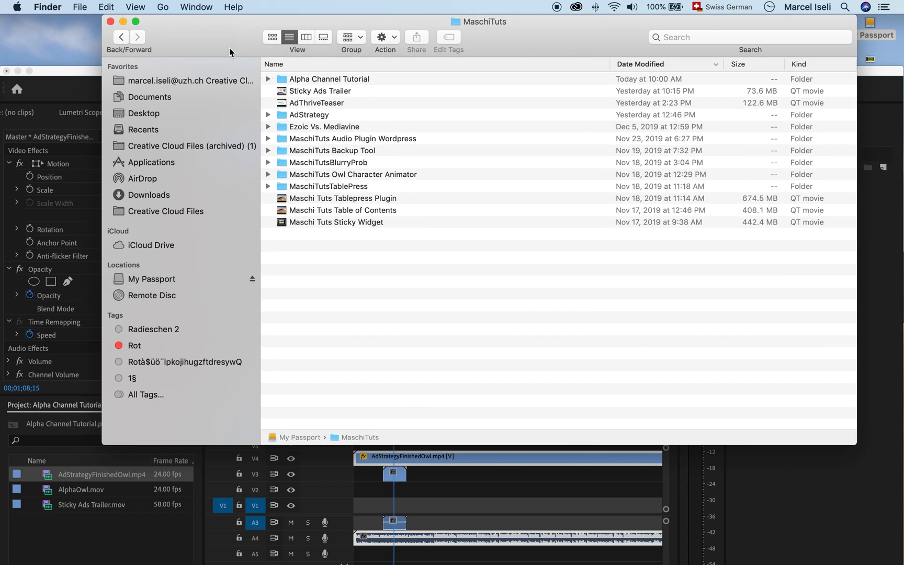
pyautogui.moveTo(229, 47); pyautogui.dragTo(360, 47)
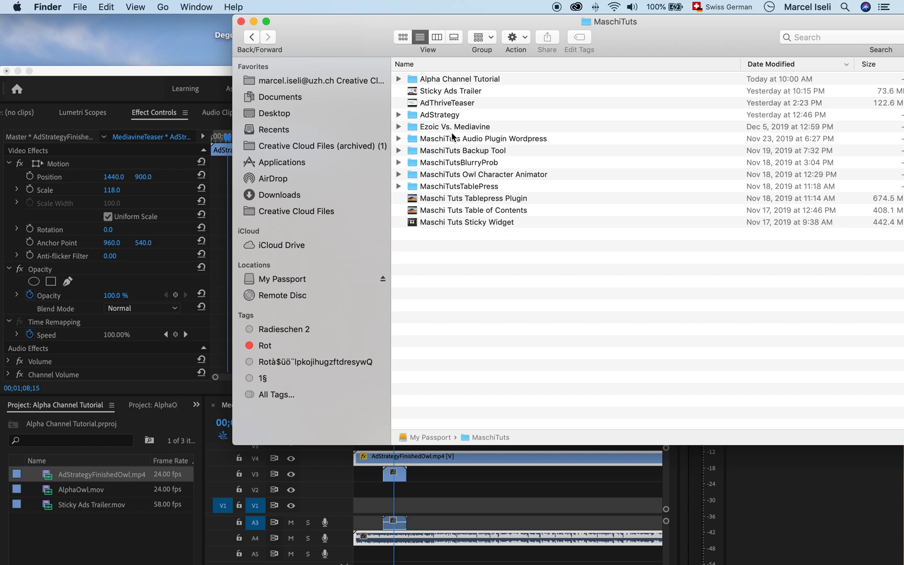
pyautogui.doubleClick(469, 80)
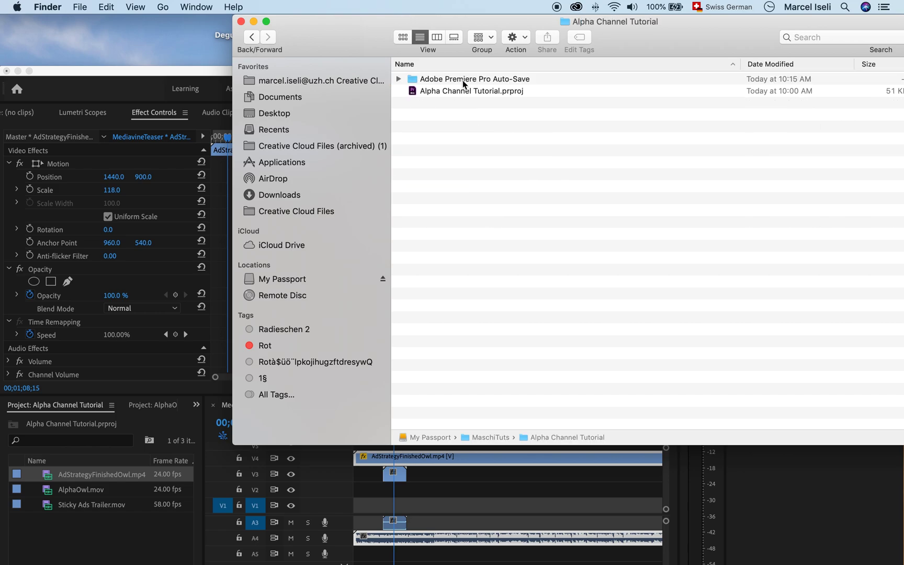
pyautogui.click(251, 36)
pyautogui.doubleClick(464, 116)
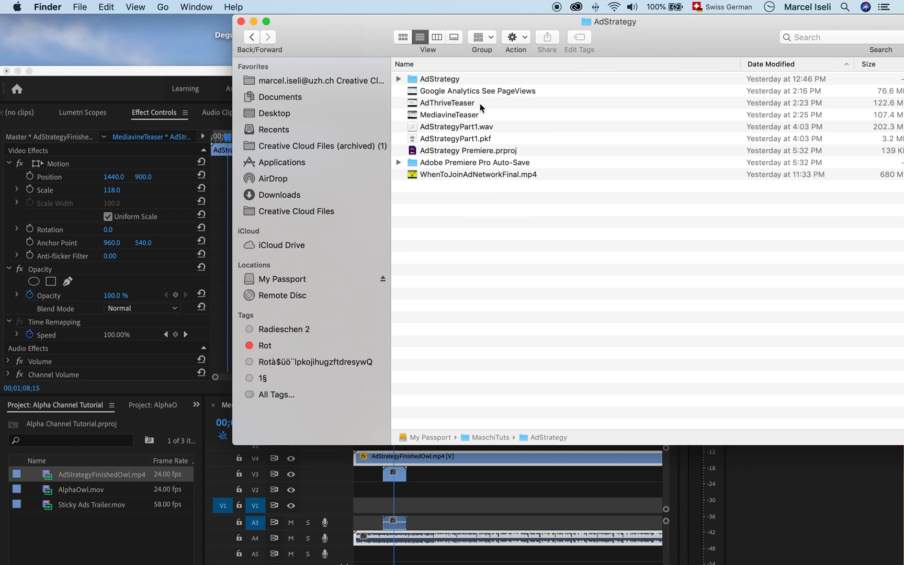
pyautogui.doubleClick(458, 79)
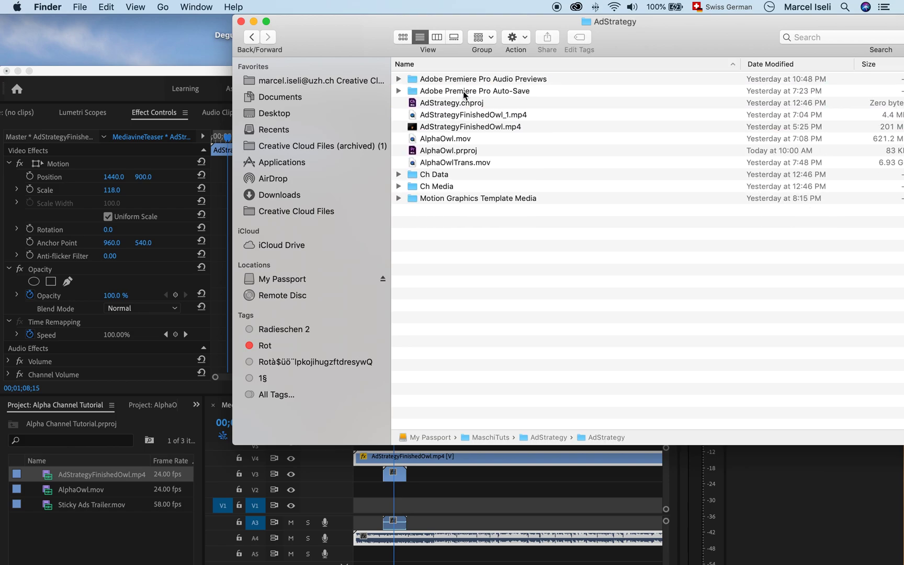
# Drag AlphaOwlTrans.mov into Premiere's Alpha Channel Tutorial project panel
pyautogui.click(470, 165)
pyautogui.moveTo(336, 36); pyautogui.dragTo(444, 39)
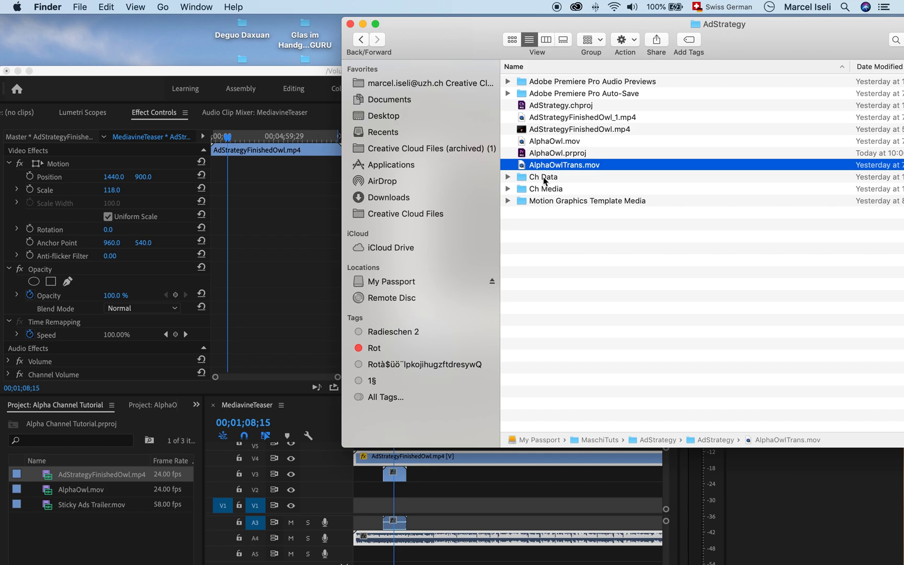
pyautogui.moveTo(553, 168); pyautogui.dragTo(87, 532)
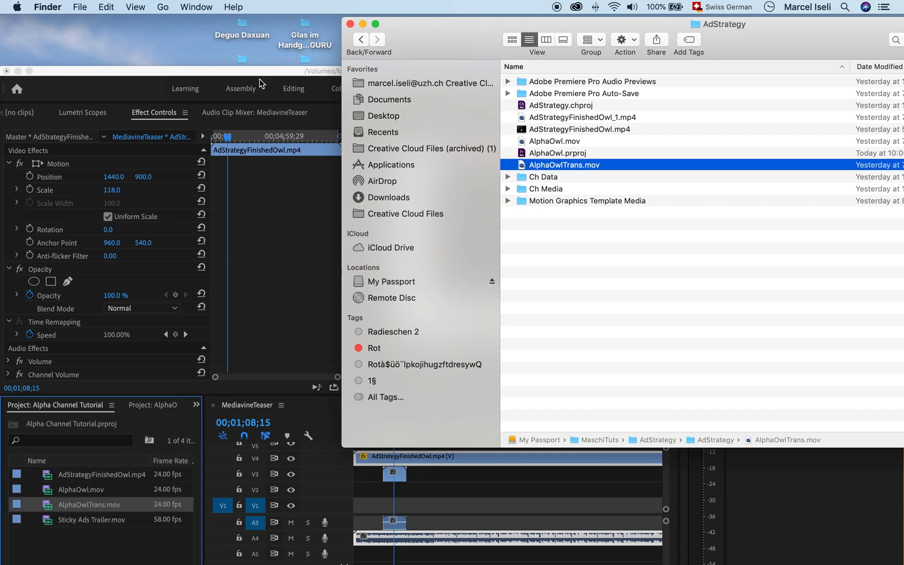
pyautogui.moveTo(260, 74); pyautogui.dragTo(271, 19)
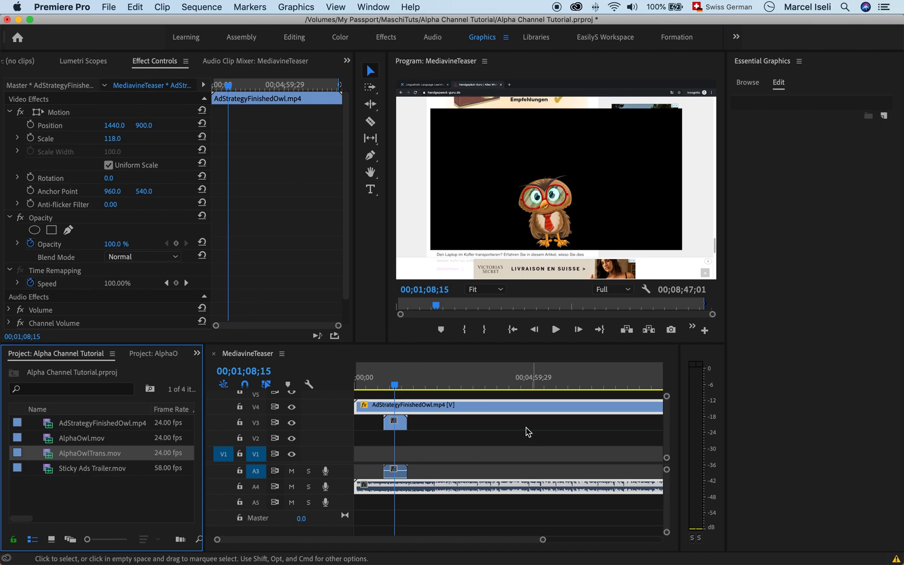
# Delete the black-background AdStrategyFinishedOwl.mp4 clip and its audio from V4
pyautogui.click(416, 417)
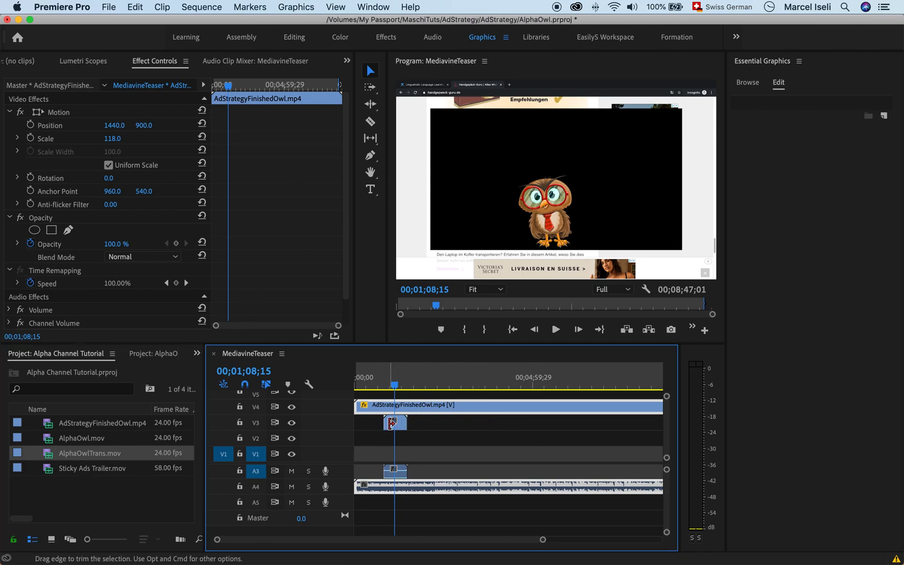
pyautogui.click(410, 410)
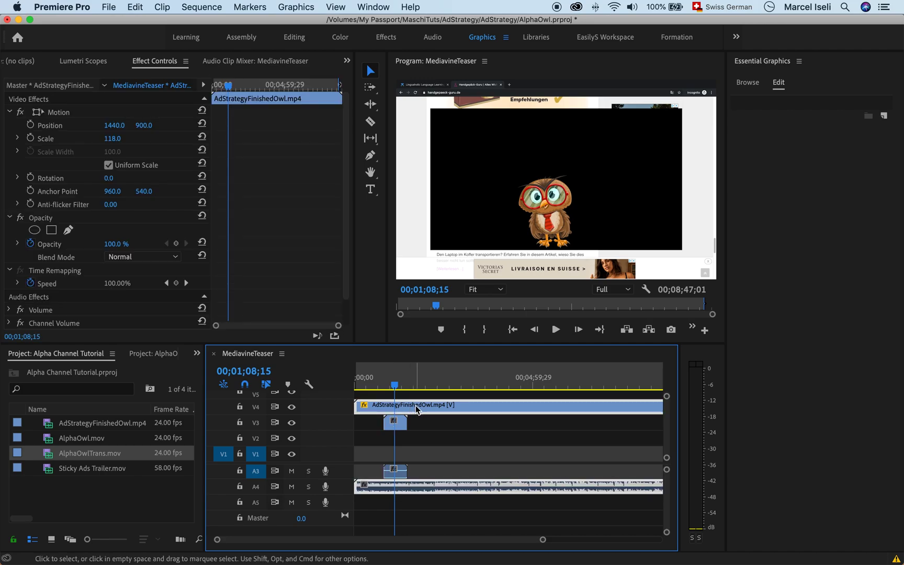
pyautogui.press('Delete')
# Place AlphaOwlTrans.mov on the V4 track and select the new clip
pyautogui.click(101, 465)
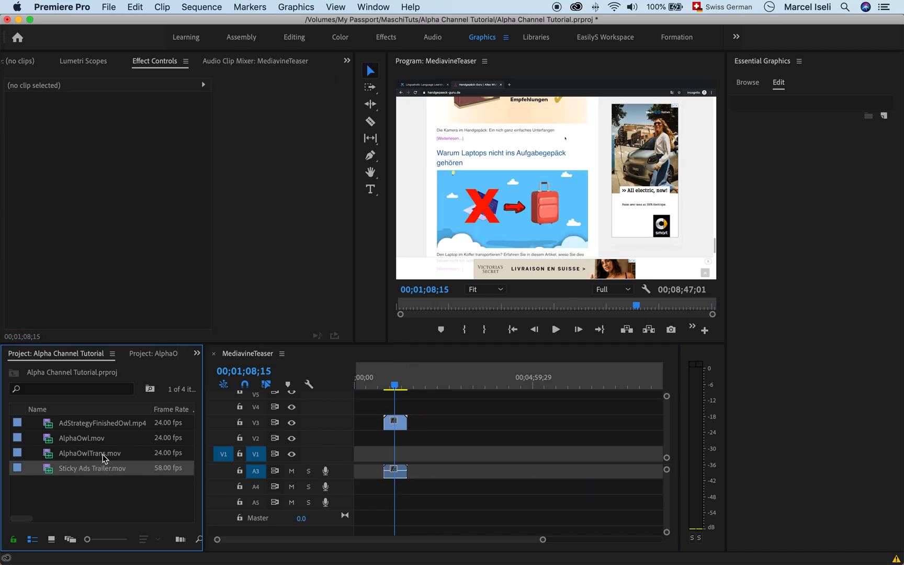
pyautogui.moveTo(103, 458); pyautogui.dragTo(349, 414)
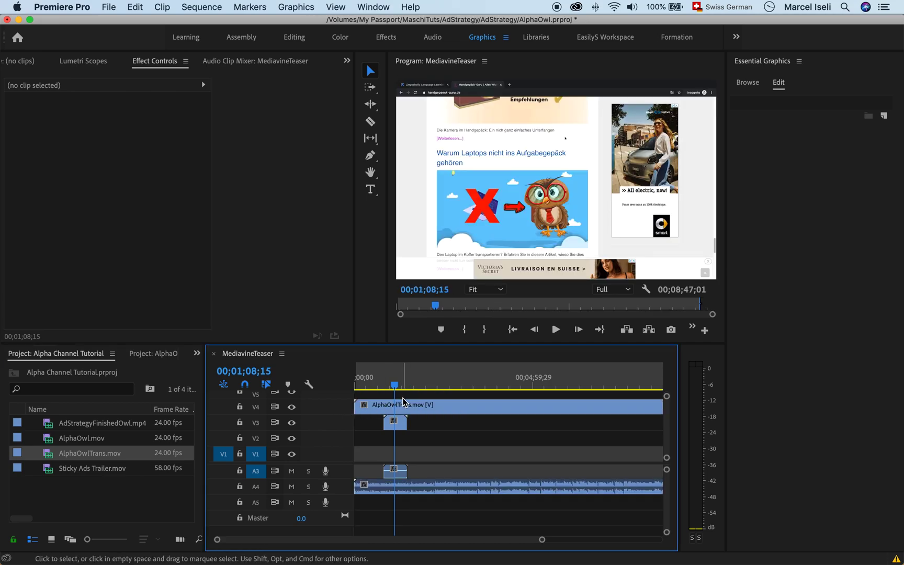
pyautogui.click(409, 407)
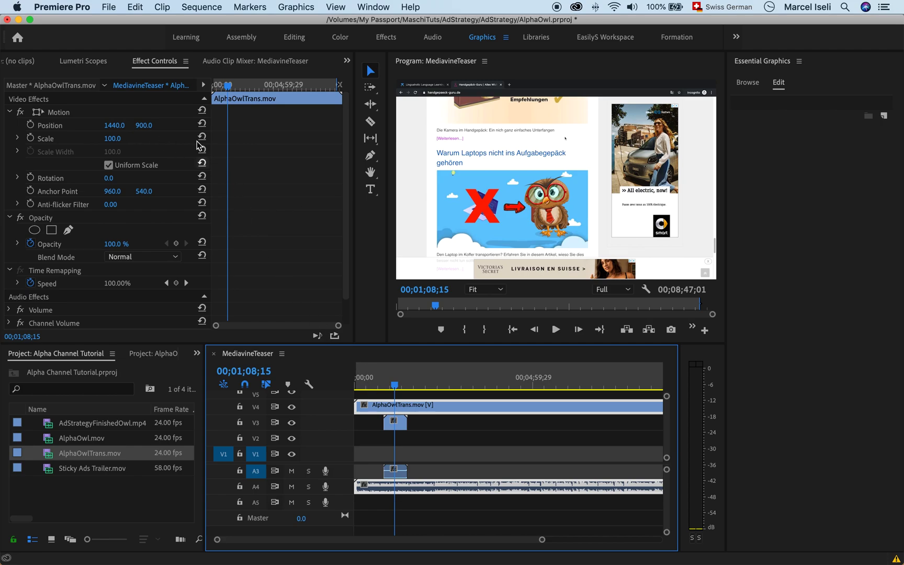
# Raise the AlphaOwlTrans.mov clip's Motion Scale to 211 and preview it on the timeline
pyautogui.moveTo(121, 138)
pyautogui.mouseDown()
pyautogui.moveTo(171, 139)
pyautogui.moveTo(129, 126)
pyautogui.mouseUp()
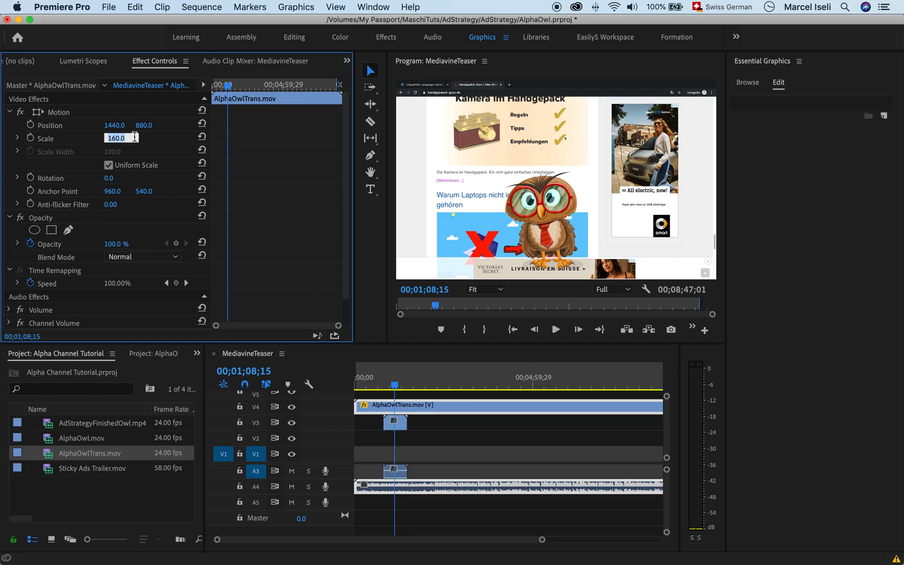
pyautogui.moveTo(114, 141); pyautogui.dragTo(141, 141)
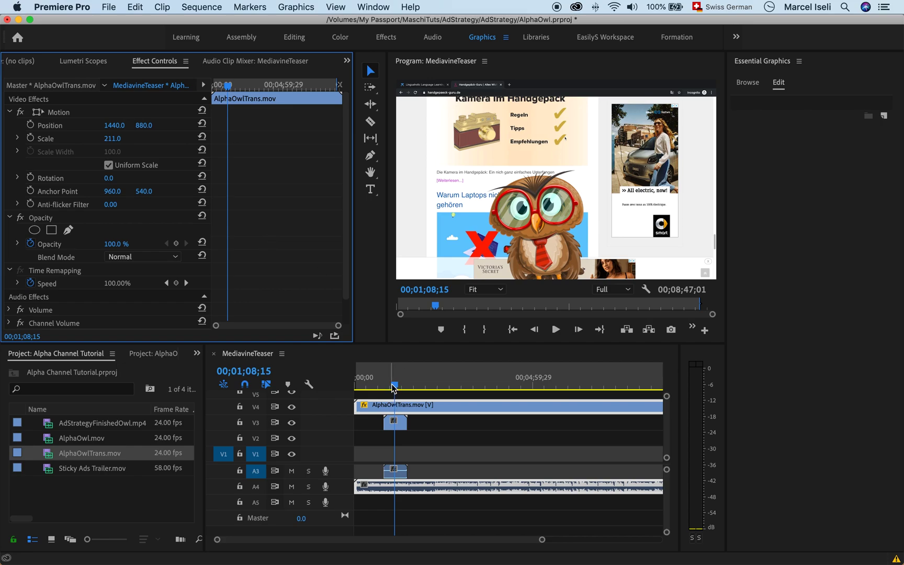
pyautogui.moveTo(394, 388)
pyautogui.mouseDown()
pyautogui.moveTo(510, 388)
pyautogui.moveTo(391, 387)
pyautogui.moveTo(394, 395)
pyautogui.mouseUp()
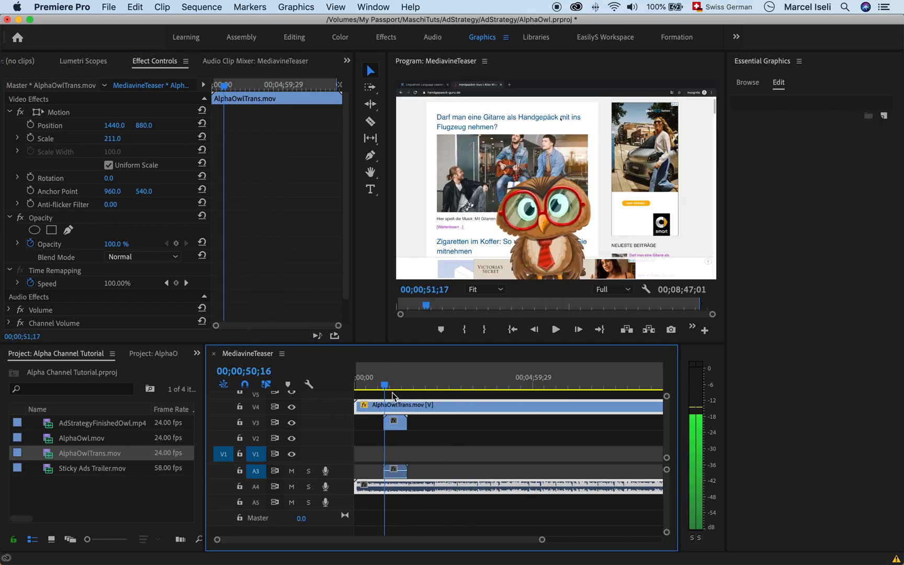